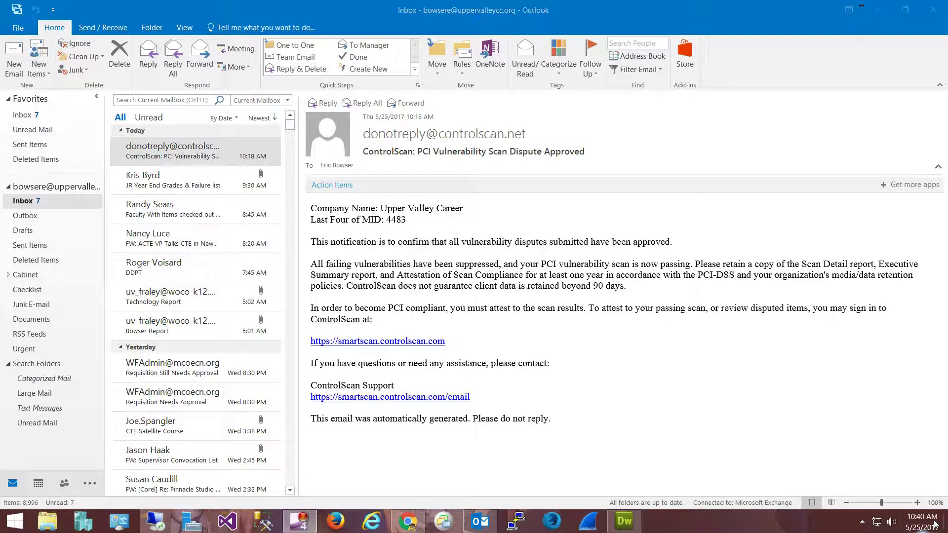
Step: Move the ControlScan vulnerability email into the Cabinet > Assets folder and confirm it arrived there
click(8, 275)
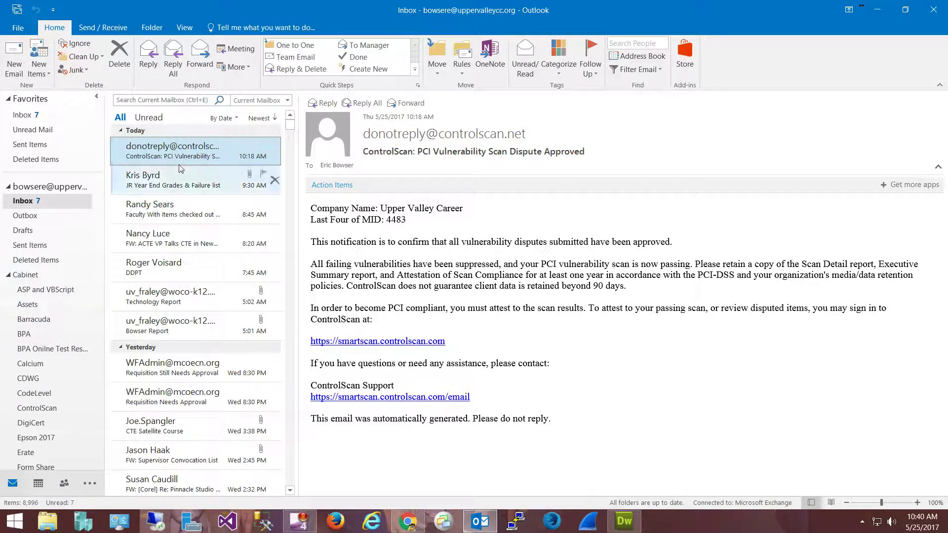
drag(181, 156, 48, 308)
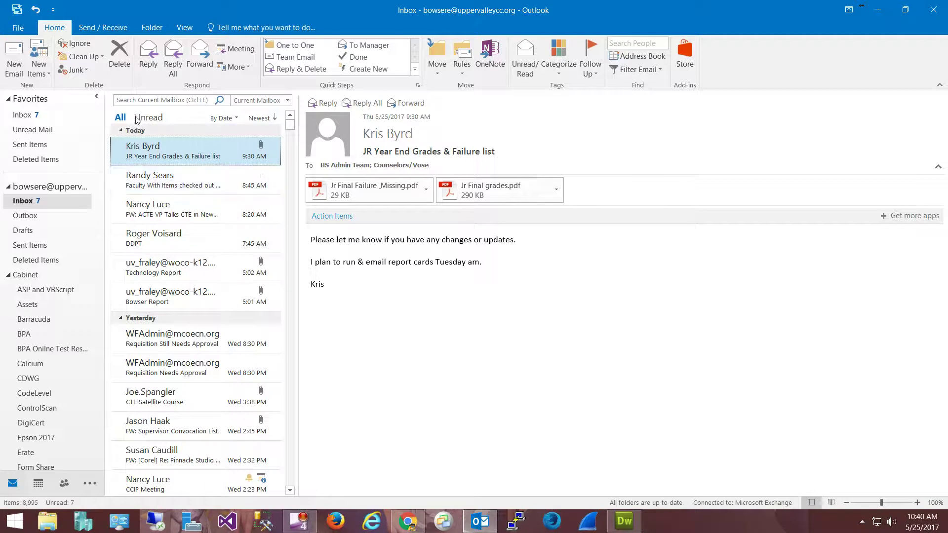
click(62, 115)
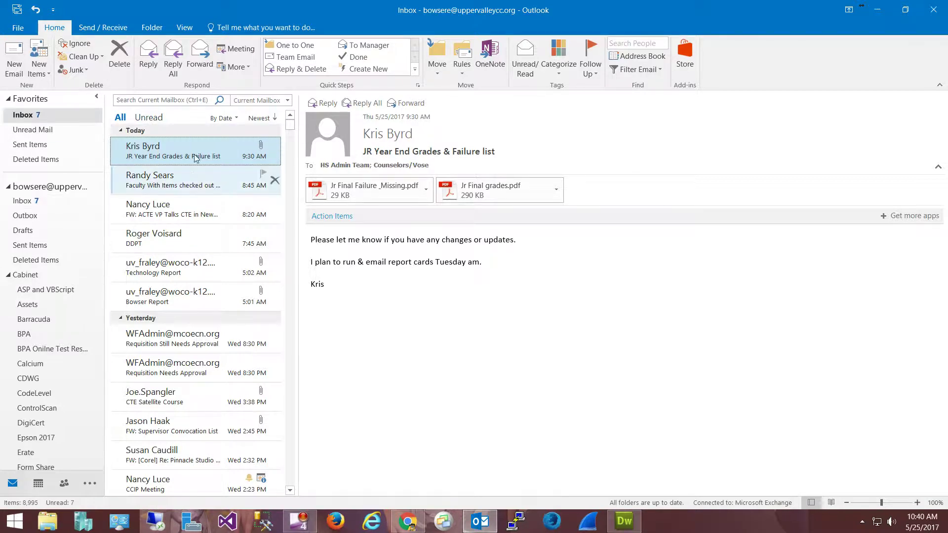
click(31, 307)
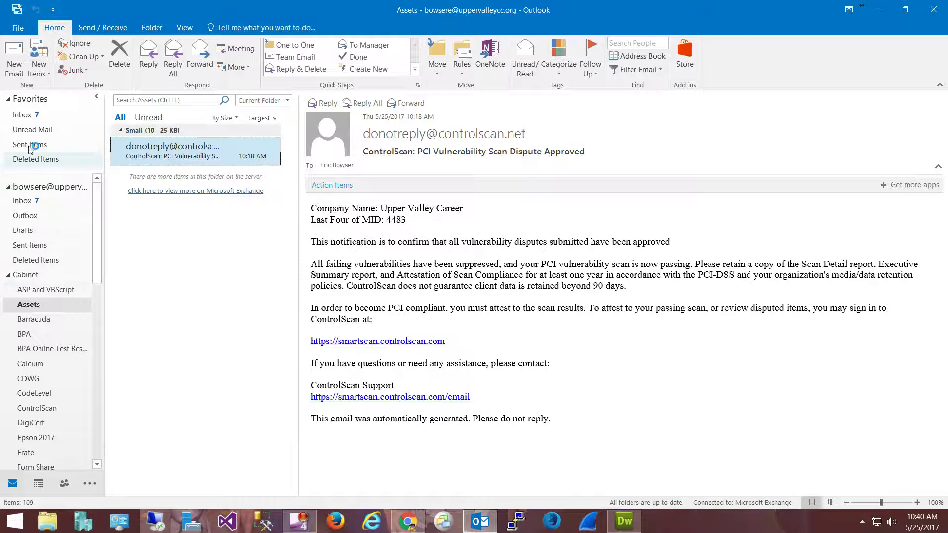
Step: Return to the Outlook inbox and minimize Outlook so the Gmail inbox shows
click(23, 115)
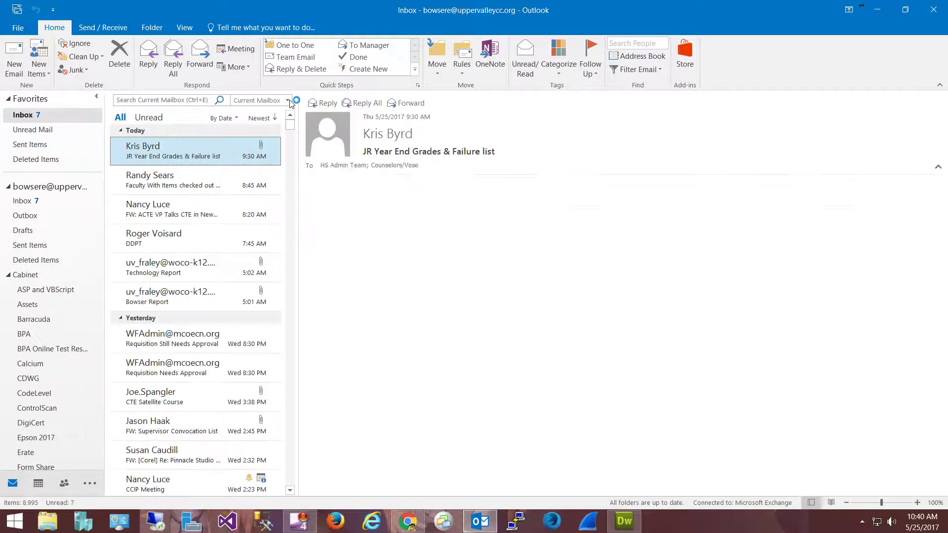
click(285, 101)
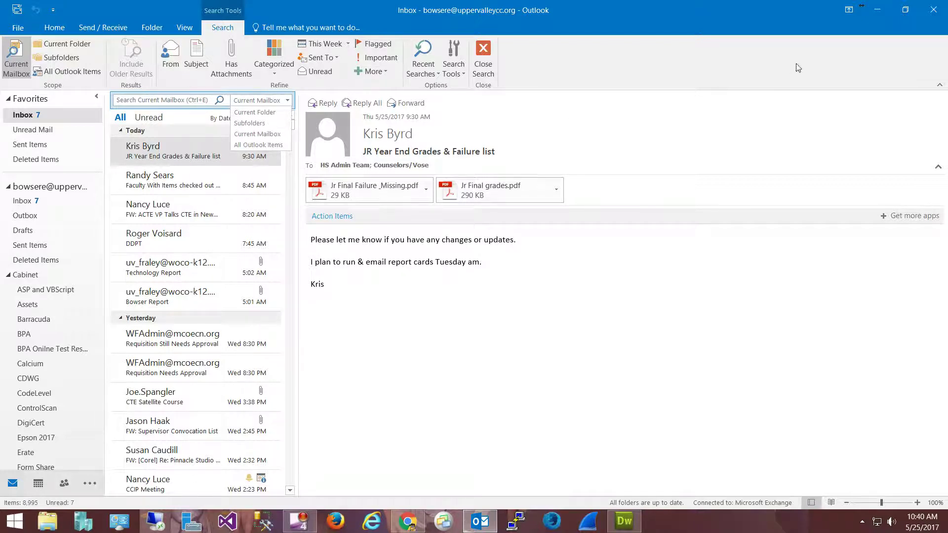
click(878, 8)
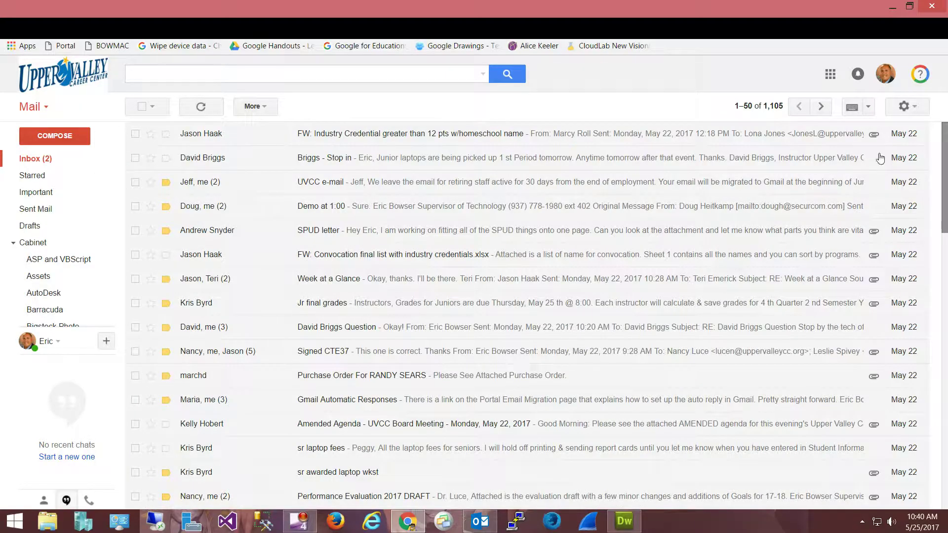
click(17, 244)
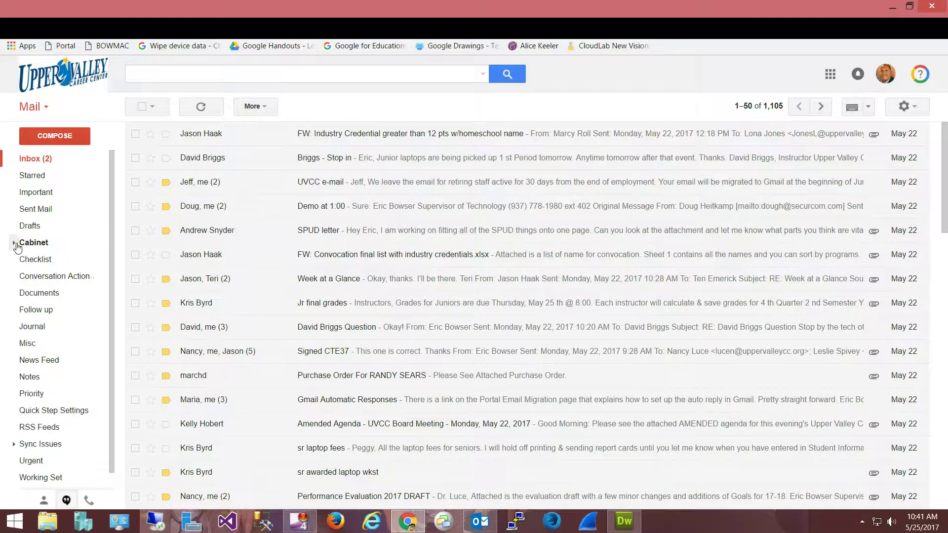
click(17, 244)
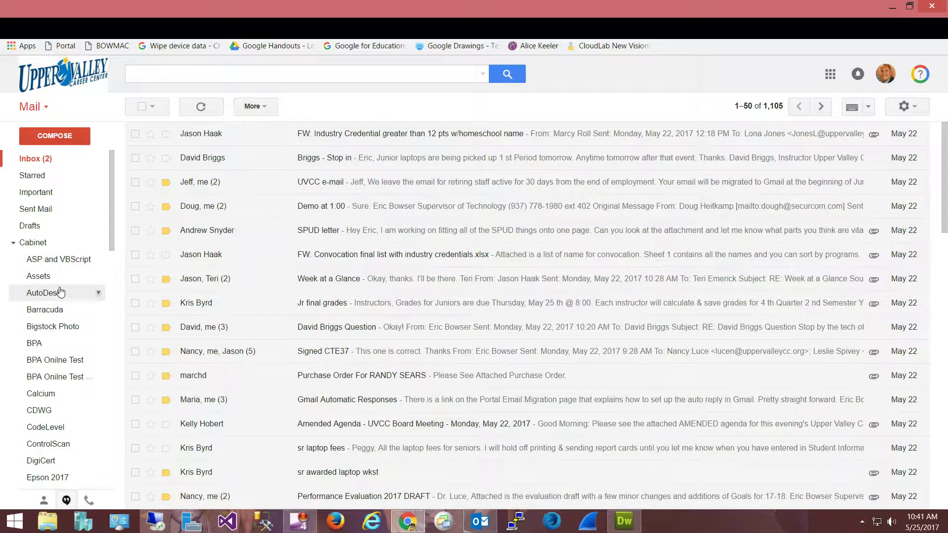
click(45, 277)
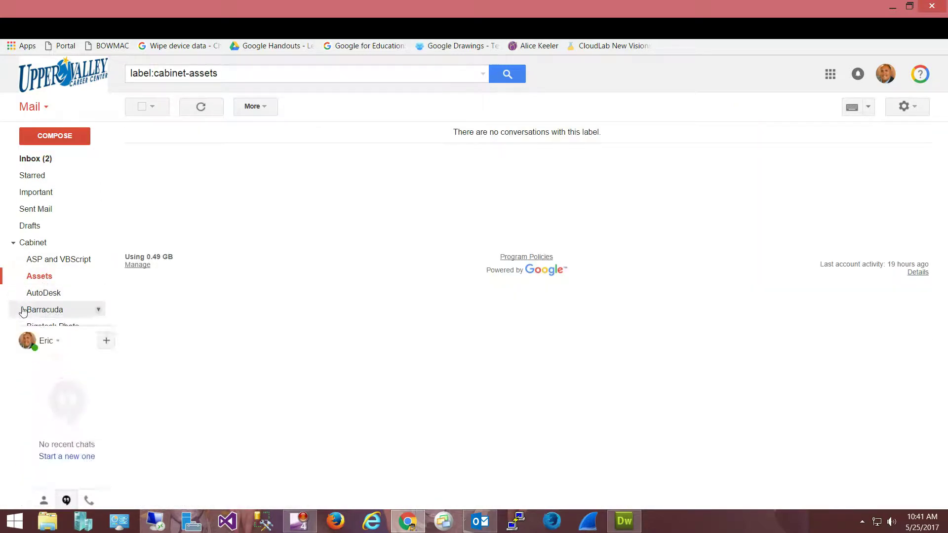
click(47, 293)
click(40, 311)
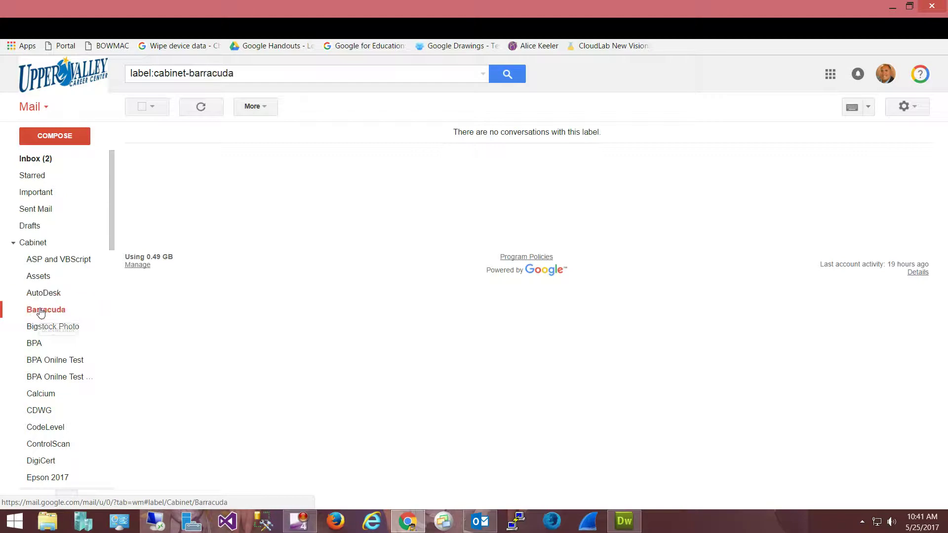
click(44, 296)
click(46, 281)
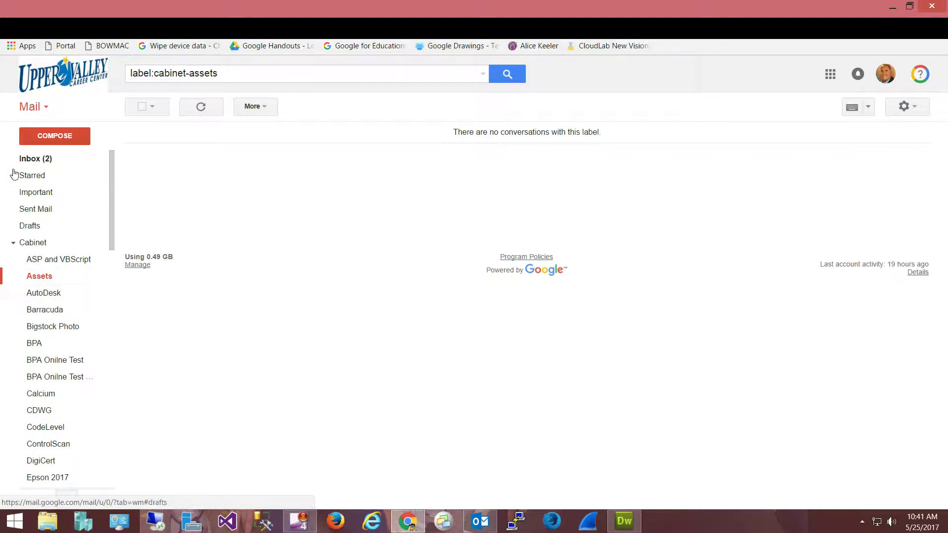
click(32, 160)
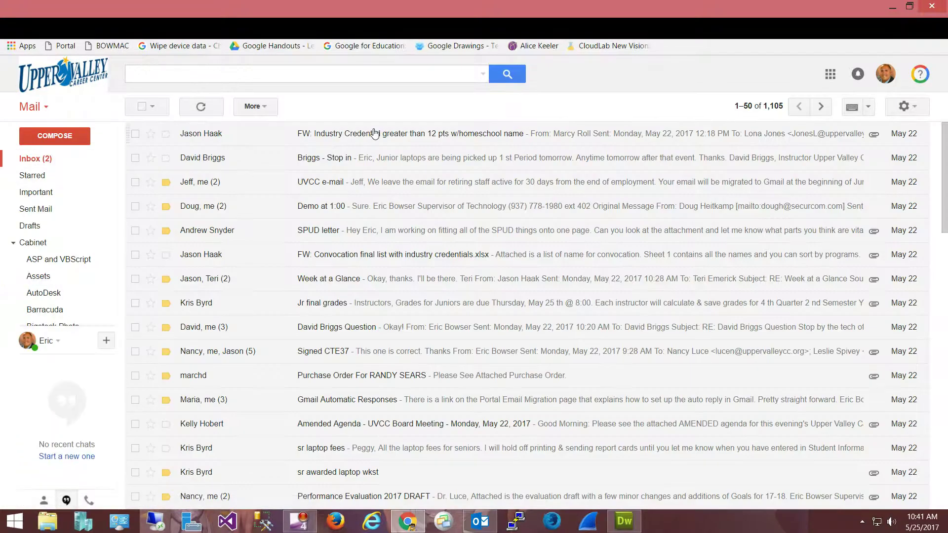
Step: Label the Industry Credential email with Cabinet/AutoDesk and Cabinet/BPA, then go back to the inbox
double_click(384, 139)
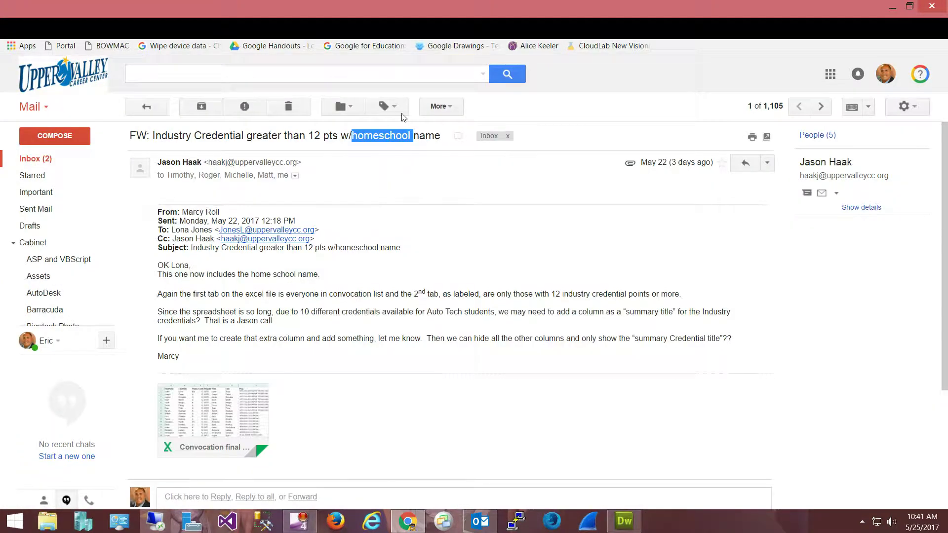
click(386, 107)
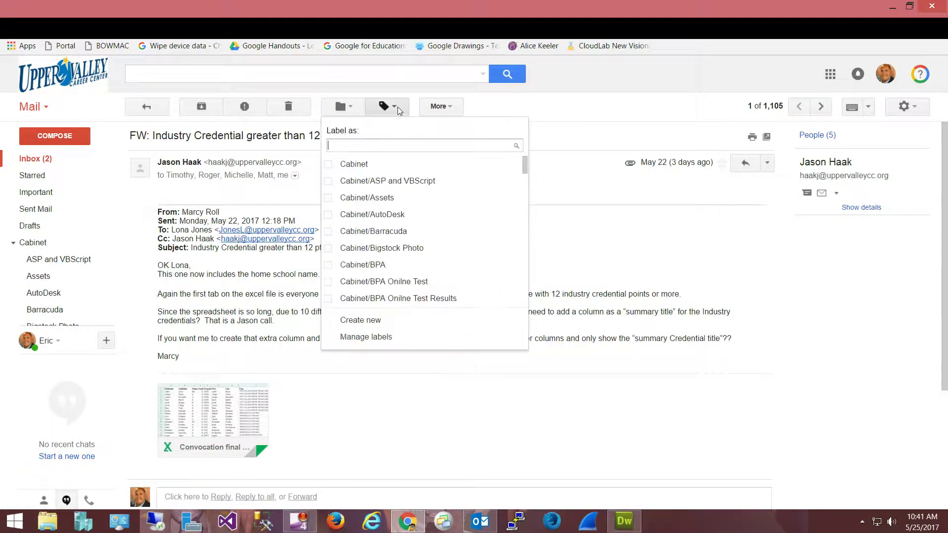
click(329, 217)
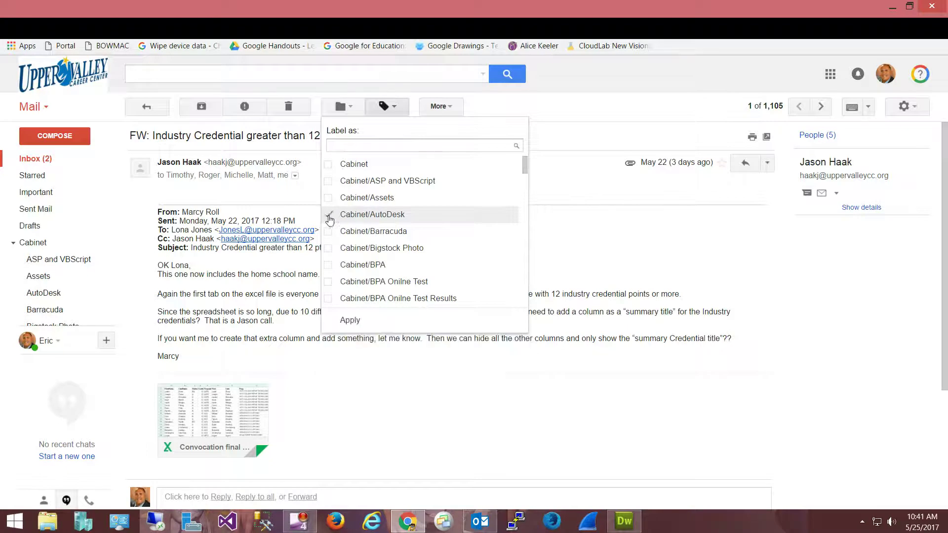
click(327, 269)
click(350, 321)
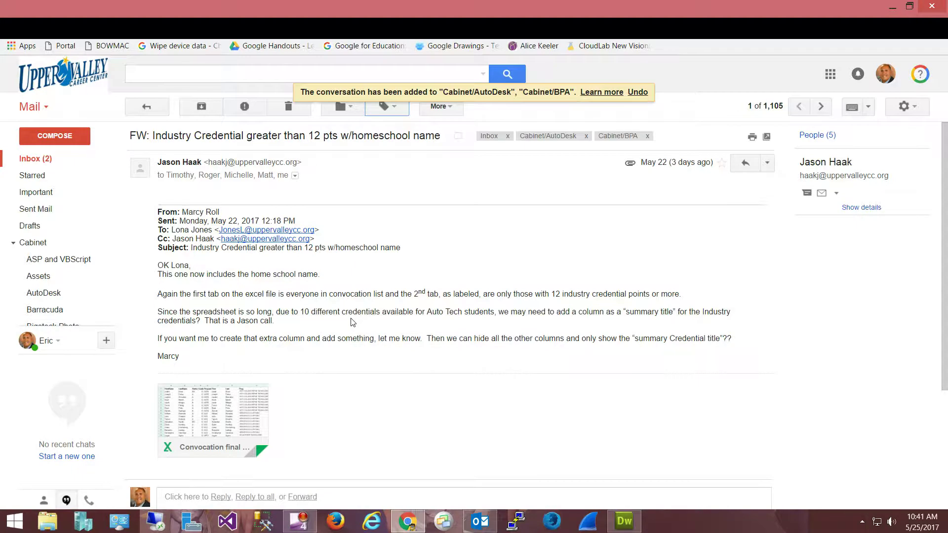
click(43, 160)
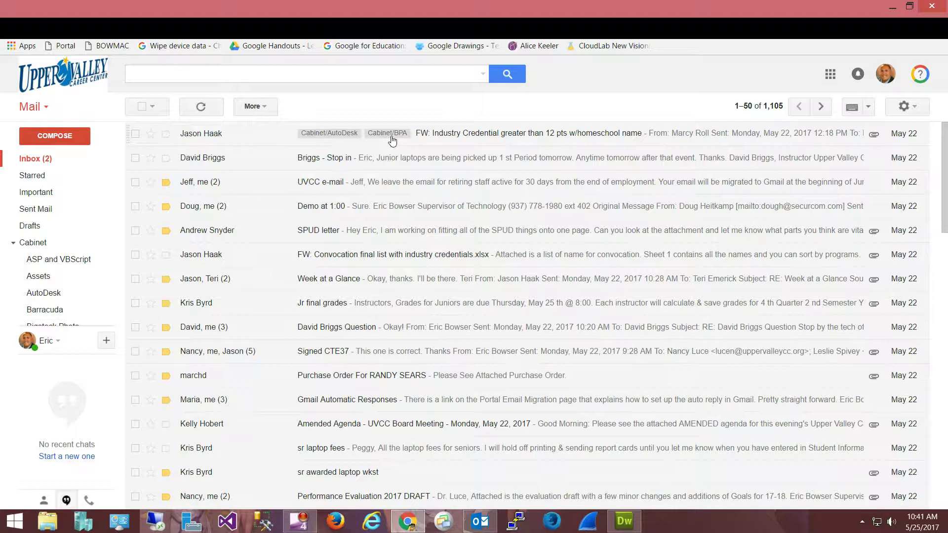
Step: From the BPA label view, strip the Inbox and Cabinet/BPA labels off the Industry Credential email
click(55, 293)
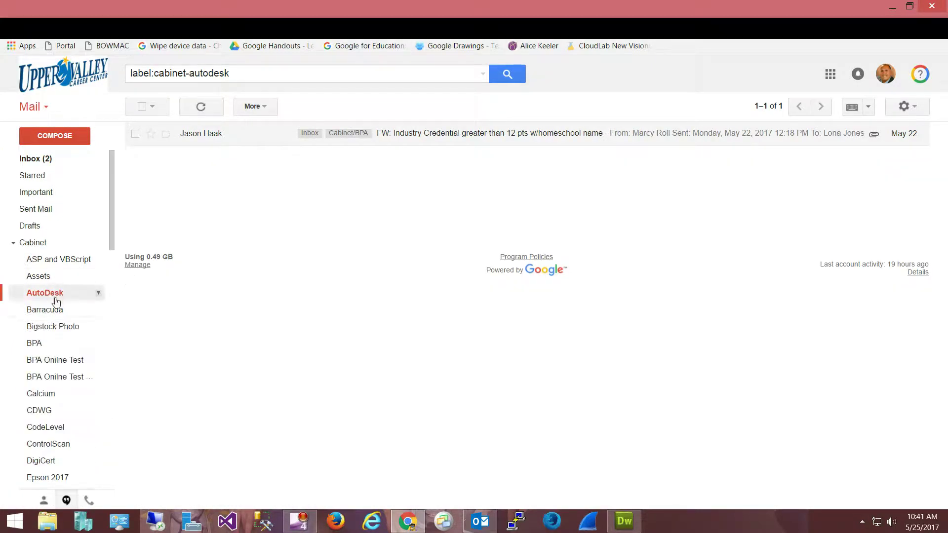
click(44, 346)
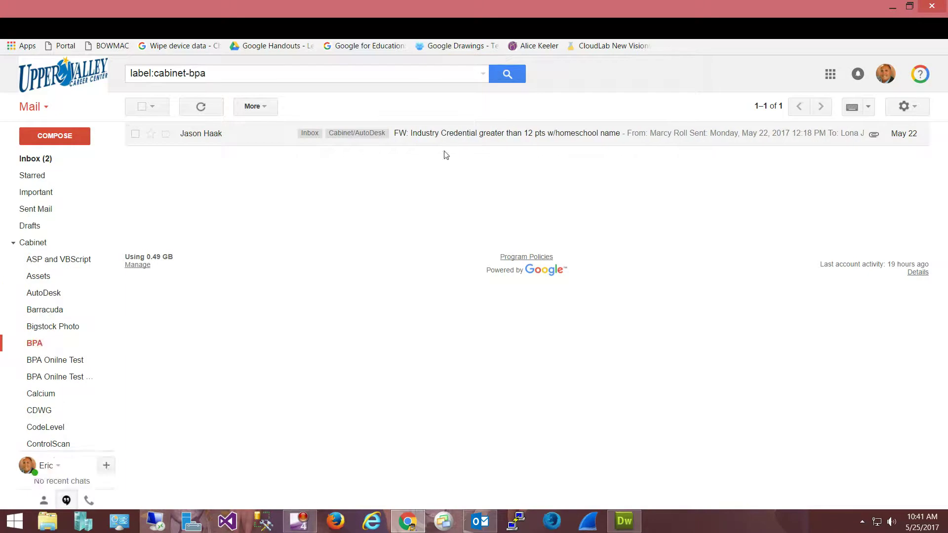
click(317, 140)
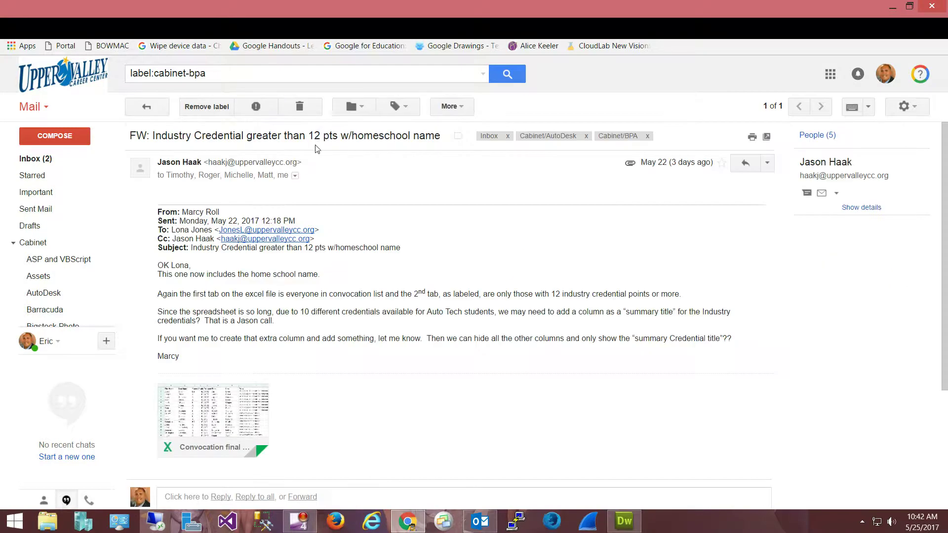
click(508, 136)
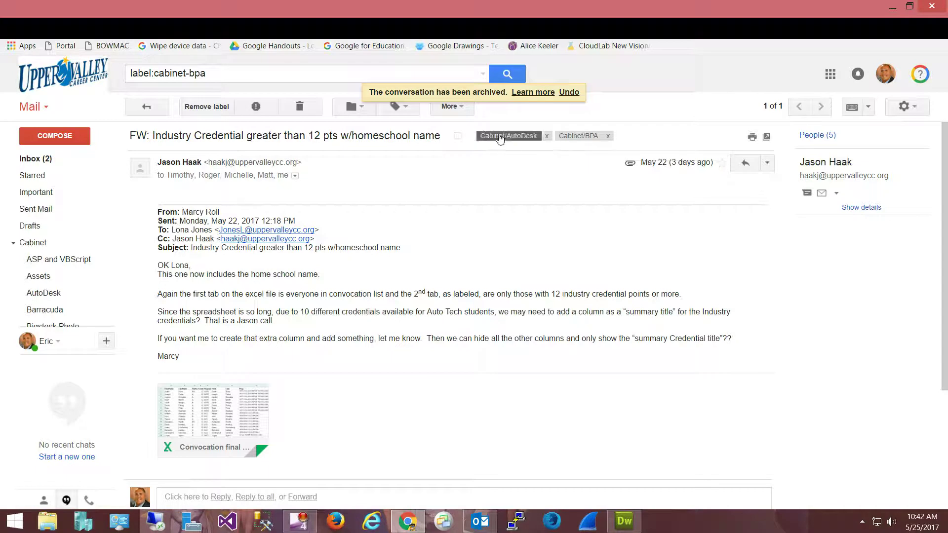
click(607, 136)
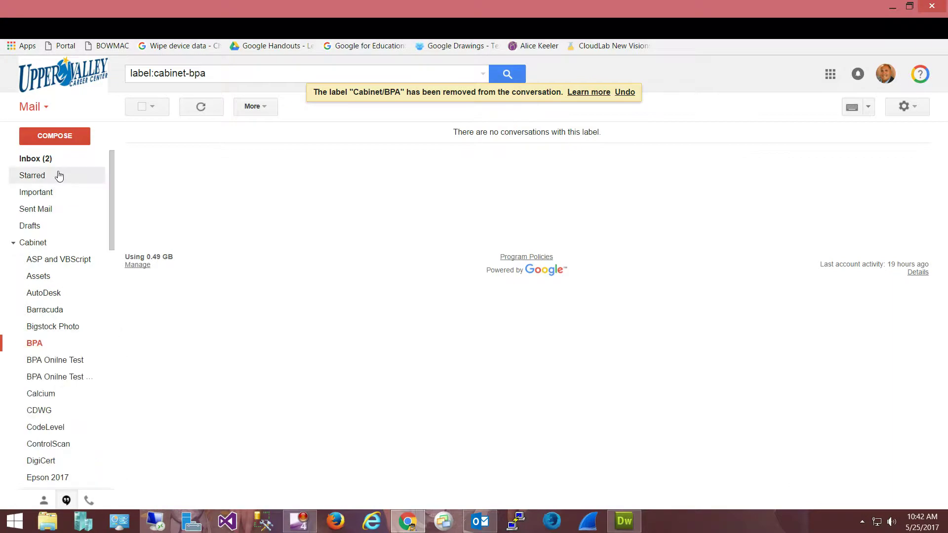
click(47, 159)
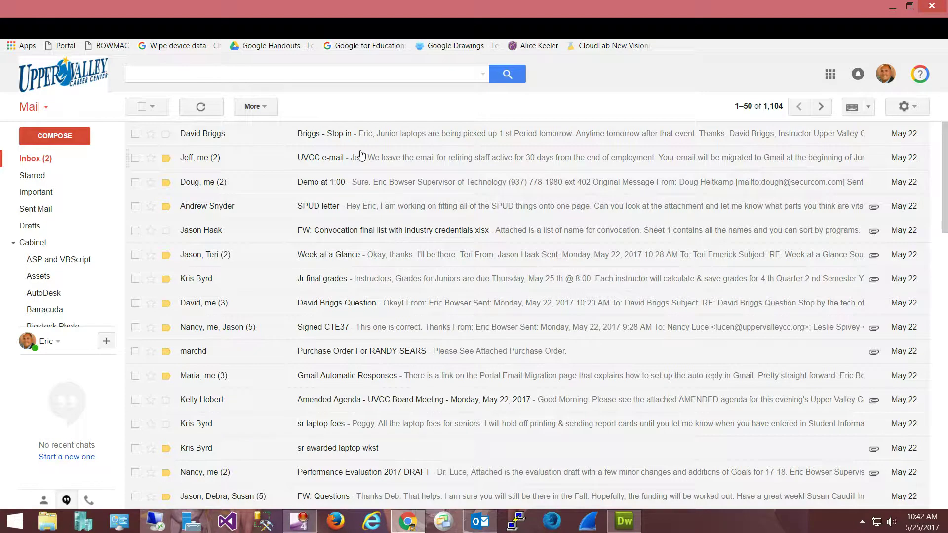
Step: Collapse Cabinet's sub-labels and expand More in the sidebar down to Manage labels
mouse_move(64, 256)
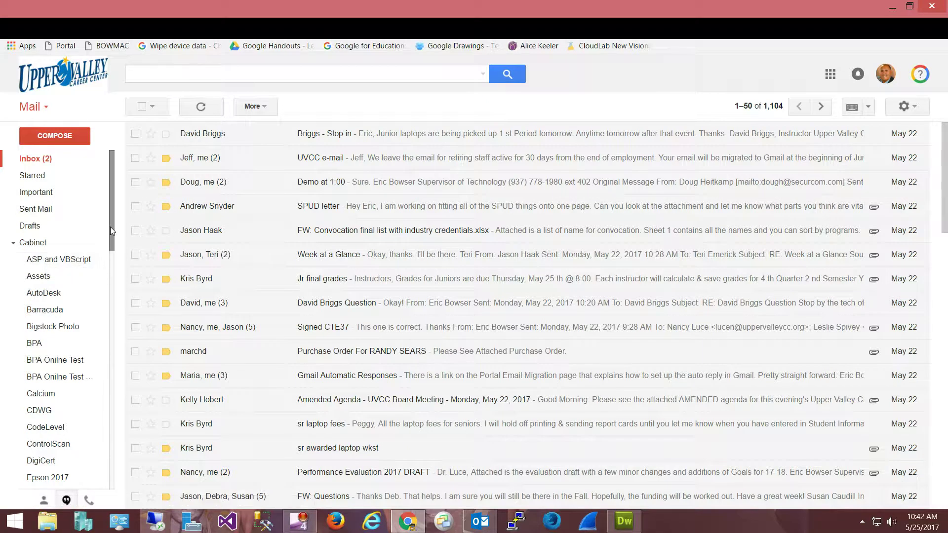
mouse_move(111, 227)
mouse_down()
mouse_move(110, 257)
mouse_move(103, 225)
mouse_up()
click(13, 242)
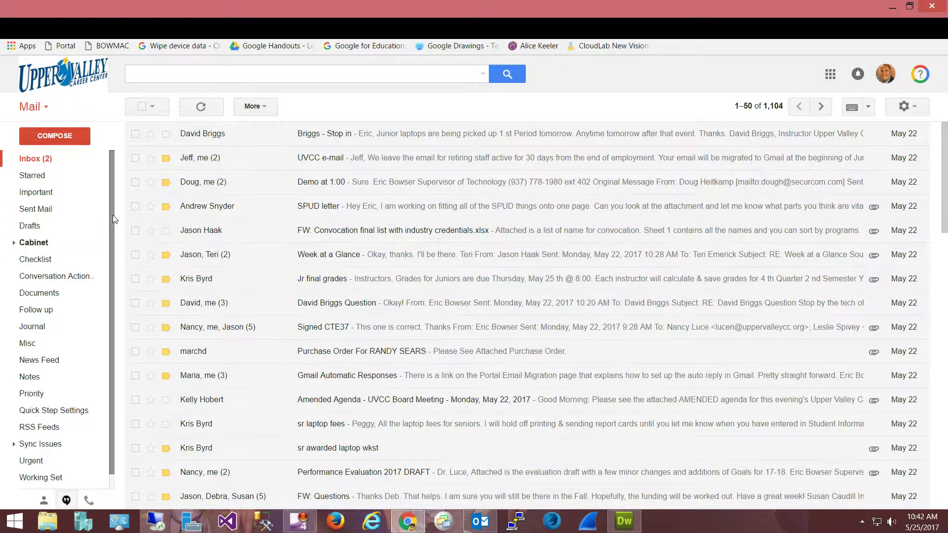
drag(113, 219, 112, 281)
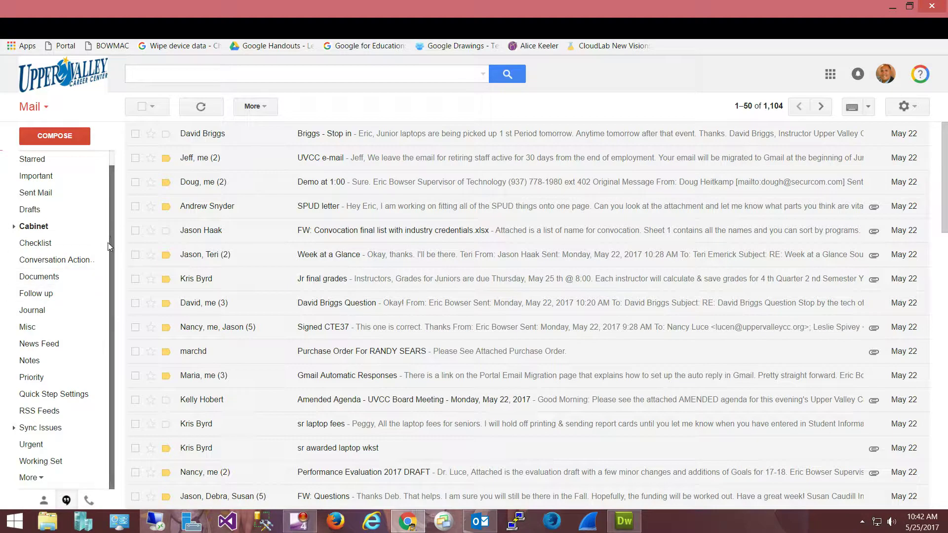
click(41, 479)
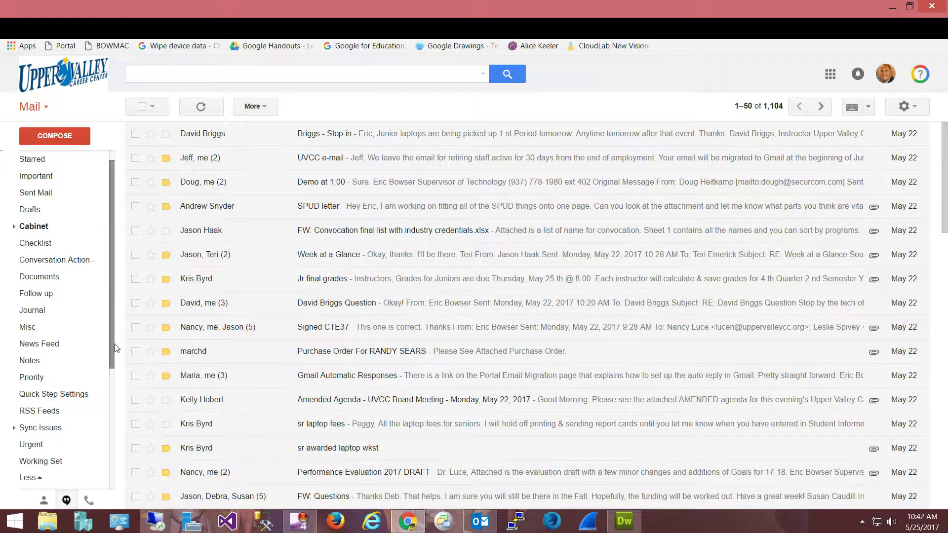
scroll(113, 414, down, 1)
scroll(112, 413, down, 3)
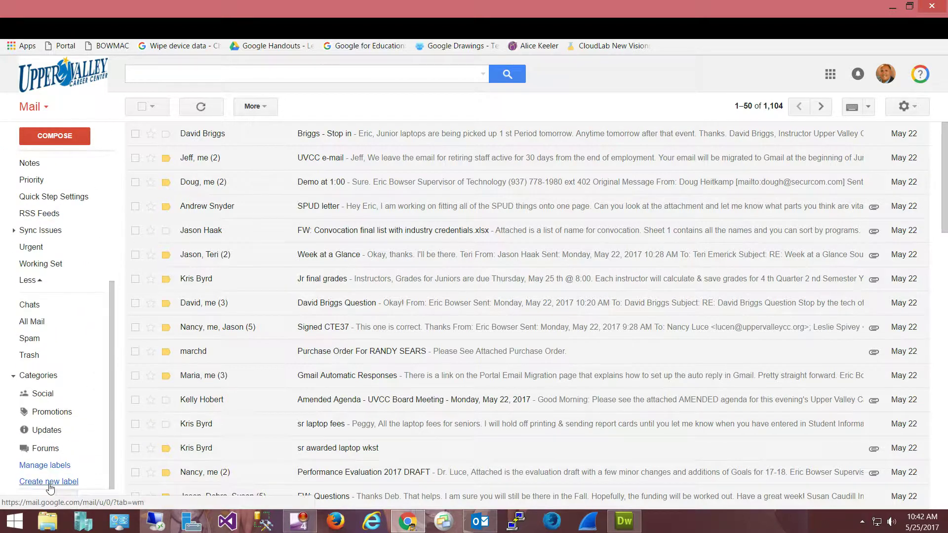
Step: In the label settings, remove the Cabinet/BPA label and confirm the deletion
click(48, 466)
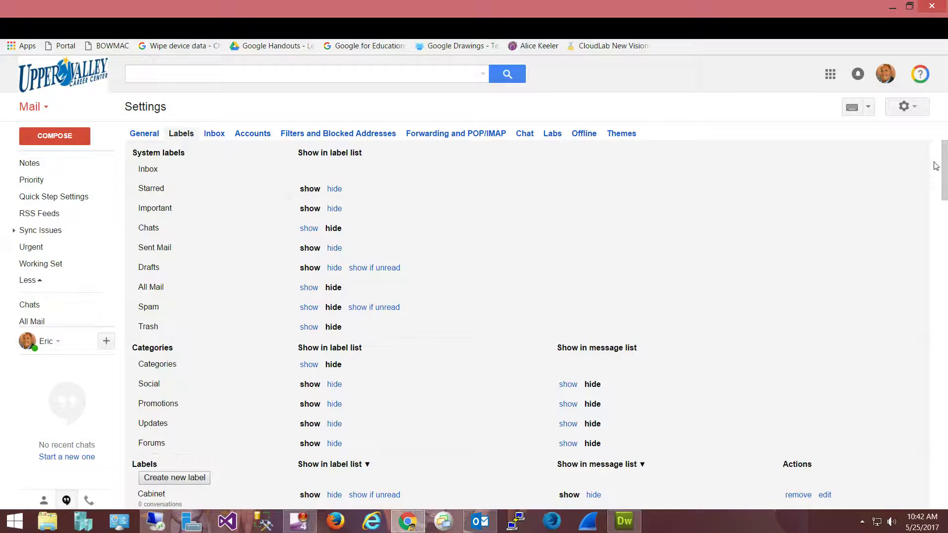
drag(943, 163, 942, 217)
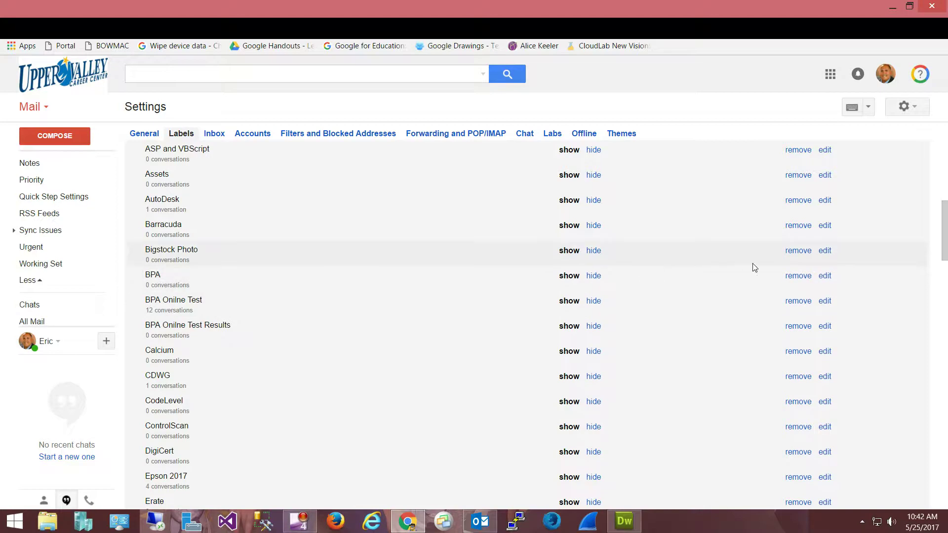
click(798, 276)
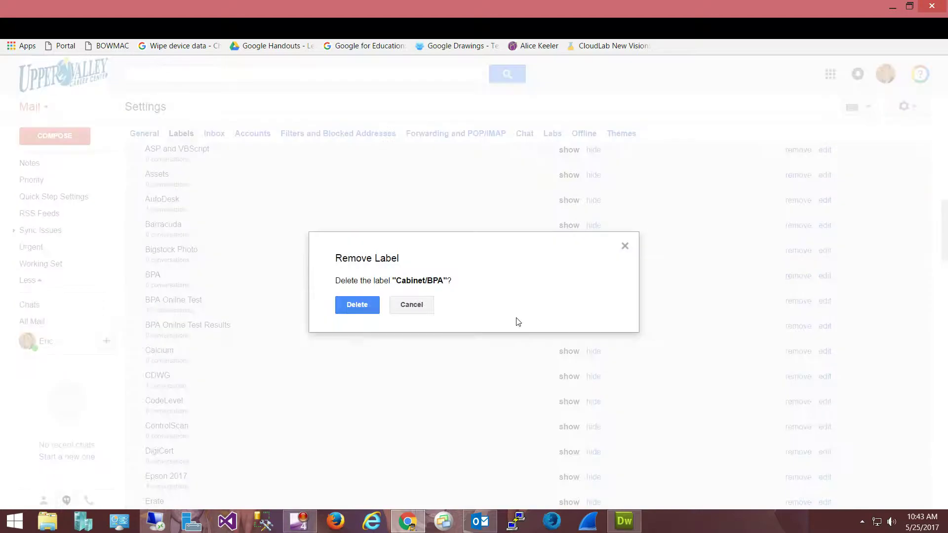
click(361, 310)
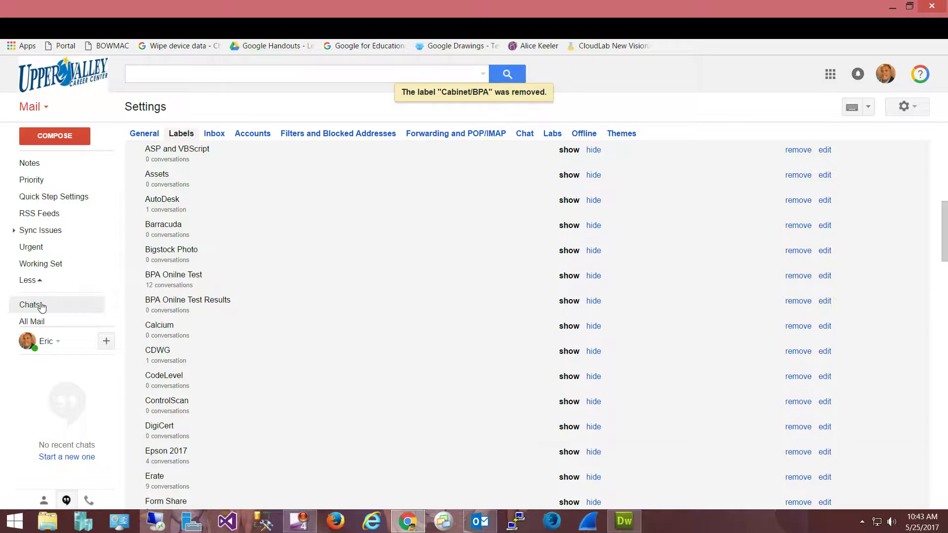
mouse_move(43, 285)
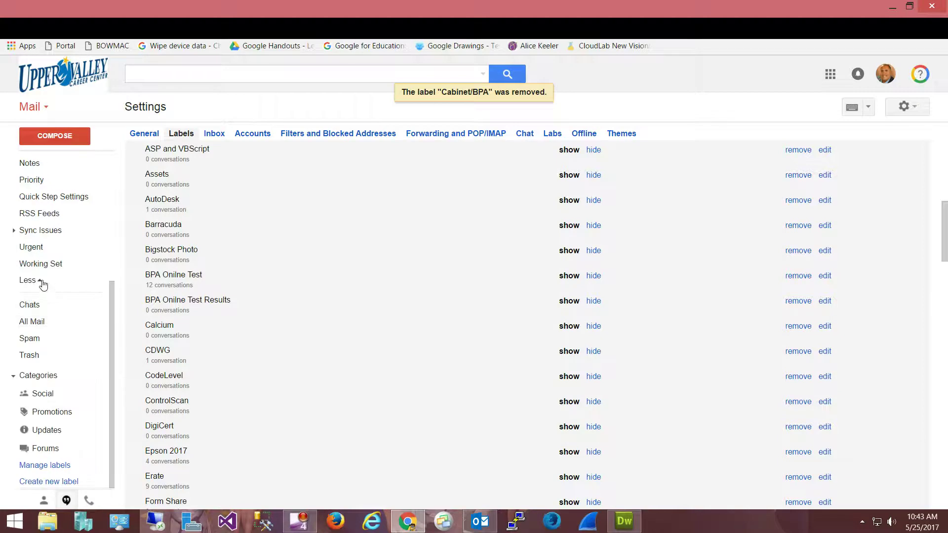
Step: Create a label named 'My Test Label' with no parent label selected for nesting
click(55, 486)
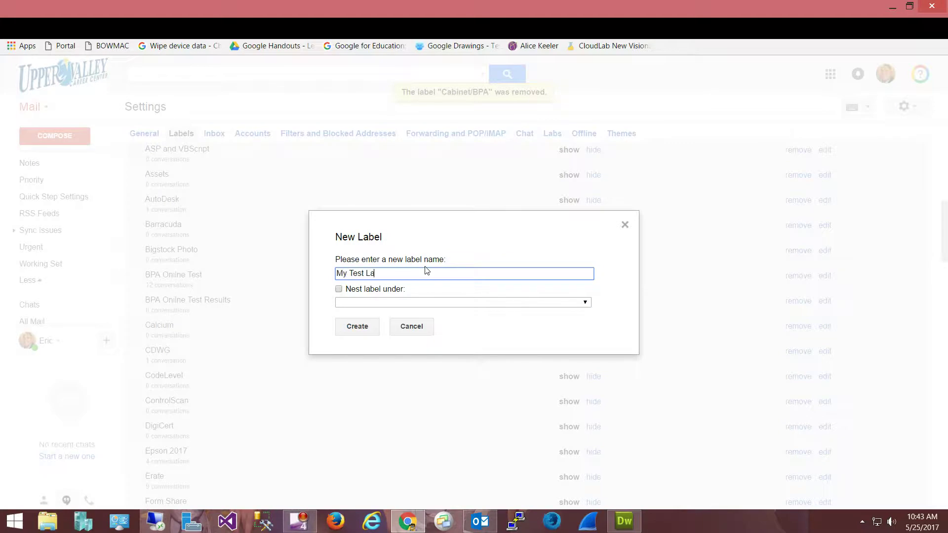
text(My Test Label)
key(Tab)
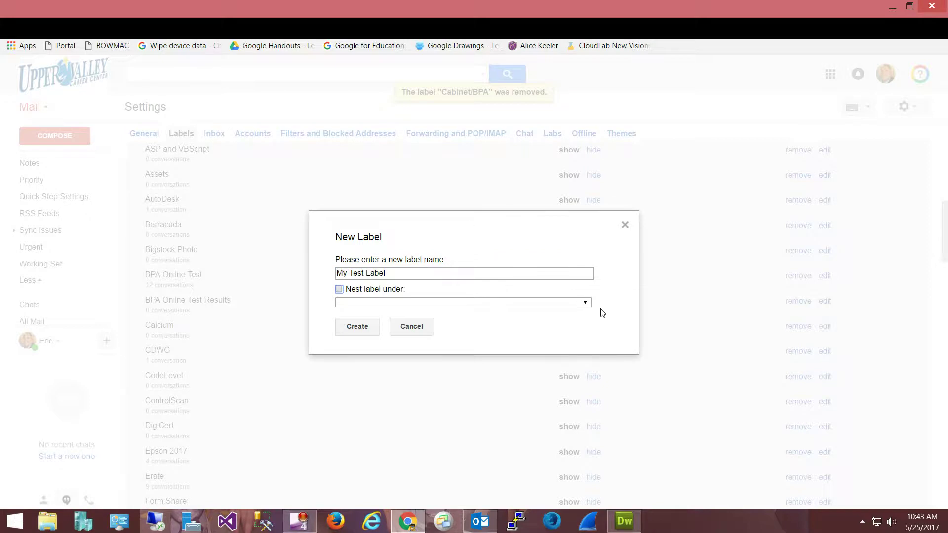
click(585, 302)
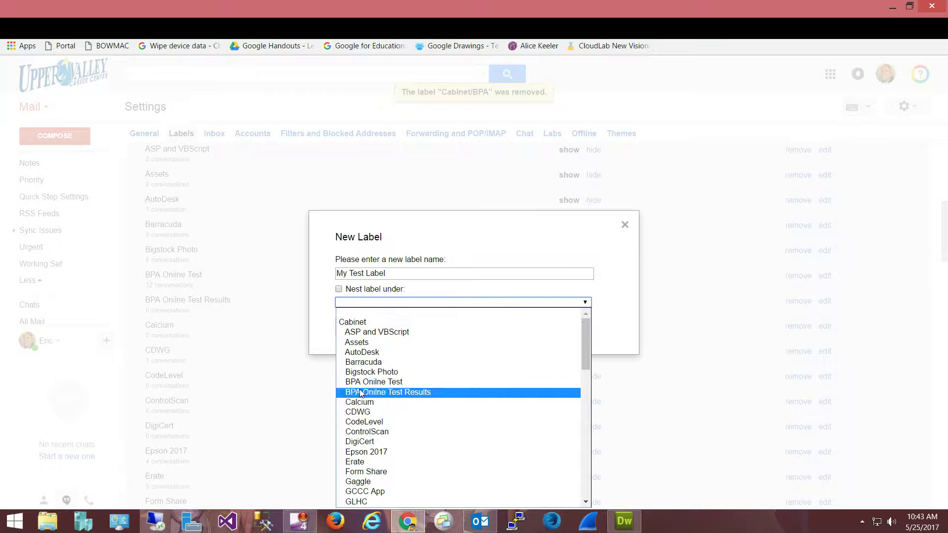
click(356, 316)
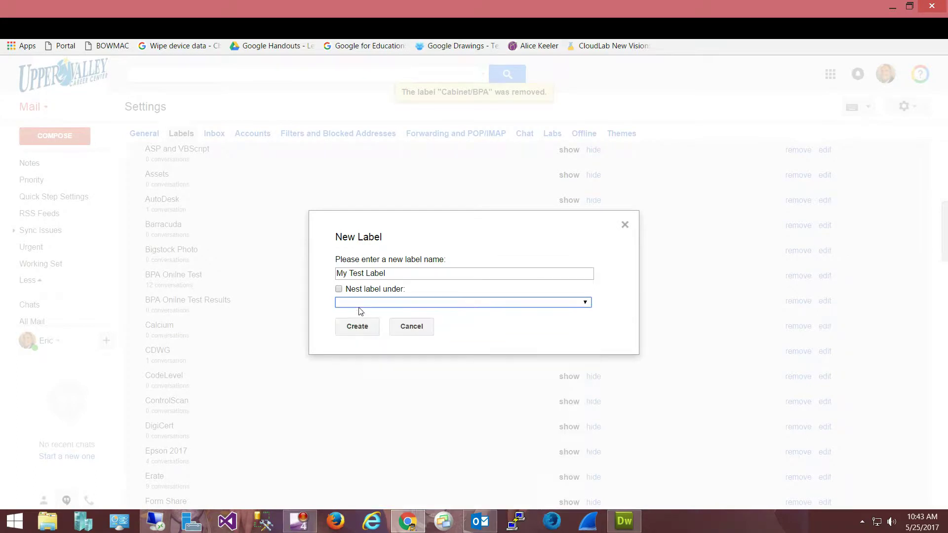
click(361, 303)
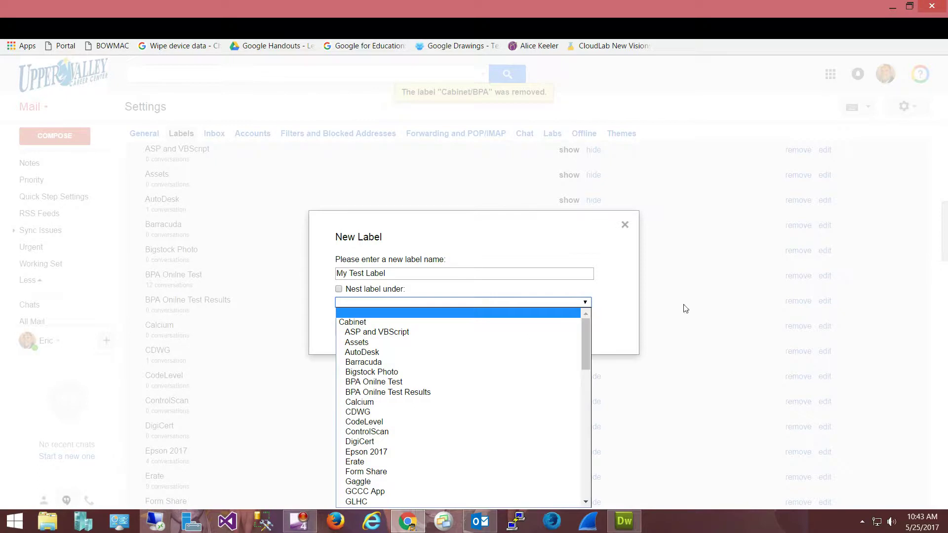
click(674, 274)
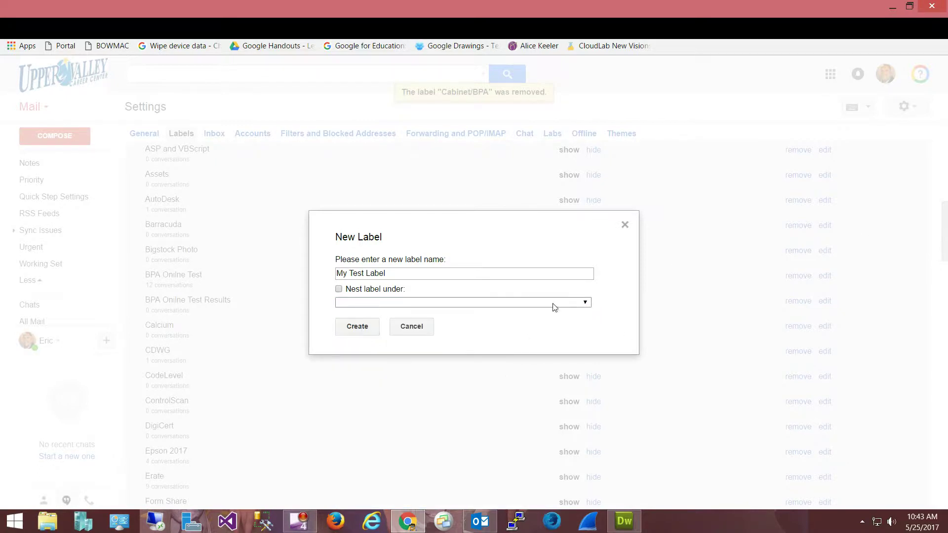
click(364, 330)
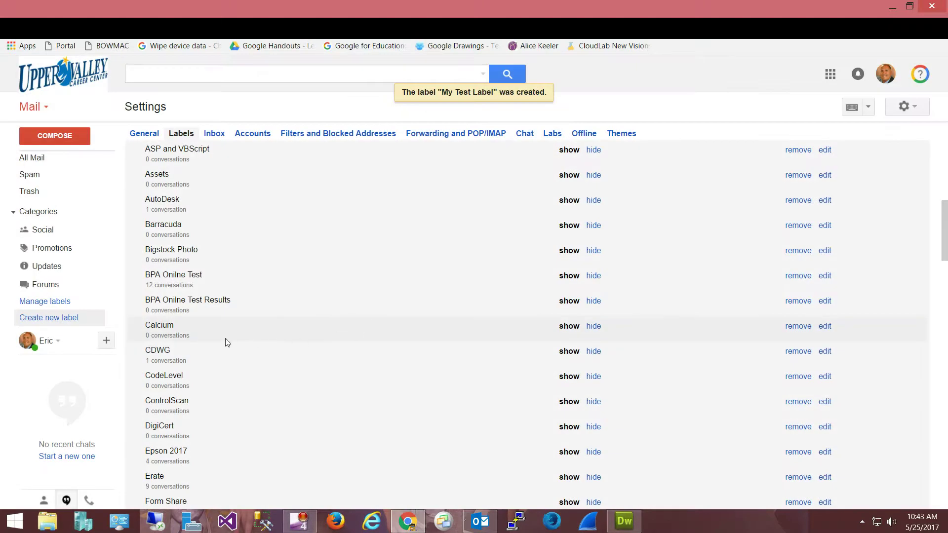
Step: Open the empty My Test Label view and expand Cabinet's sub-labels again
scroll(90, 281, up, 3)
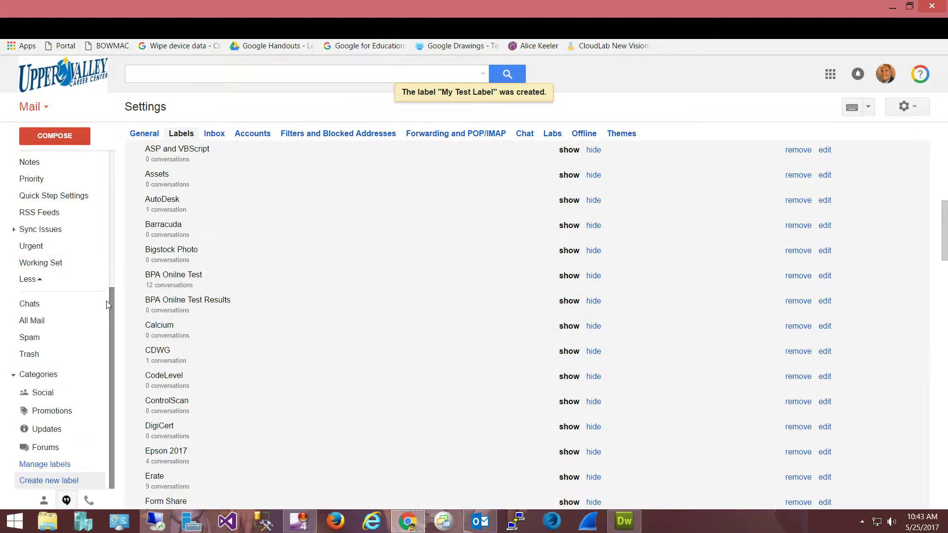
scroll(108, 286, up, 2)
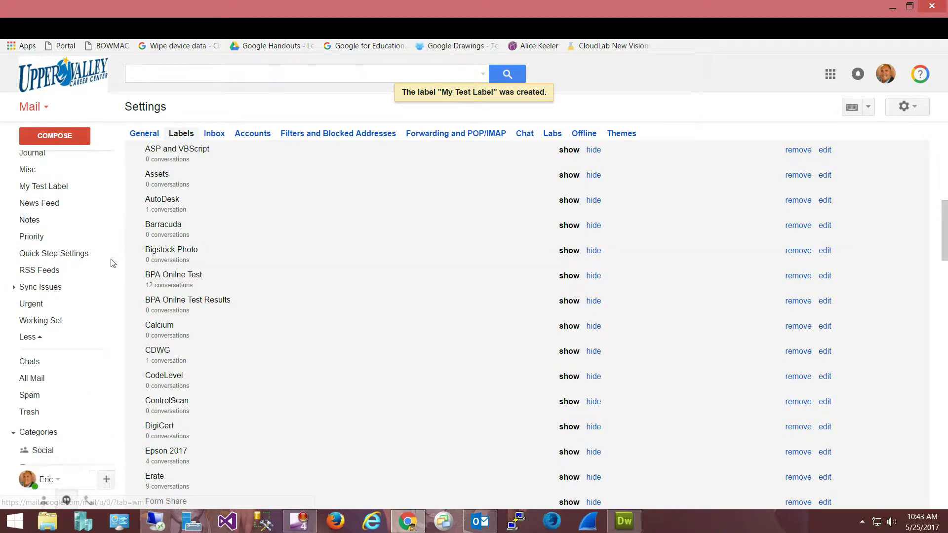
drag(111, 253, 107, 221)
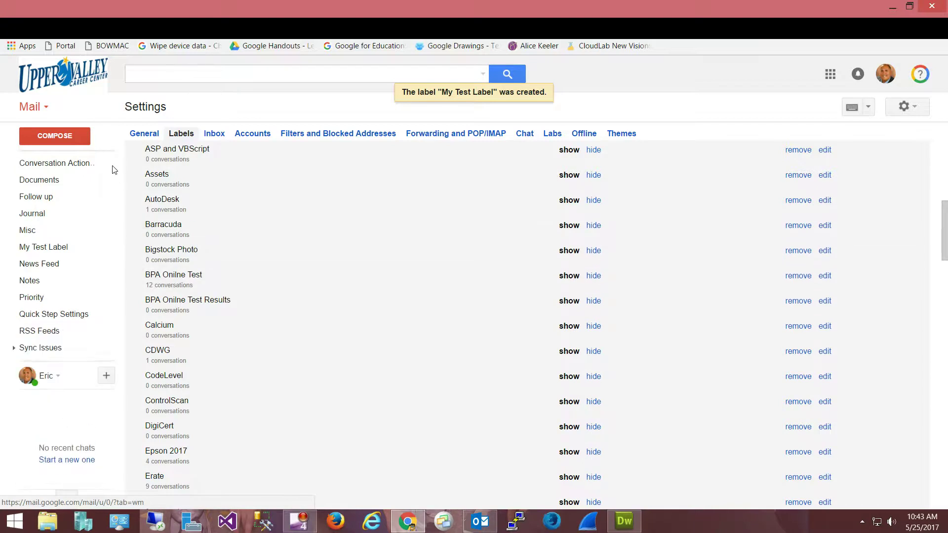
scroll(112, 169, up, 3)
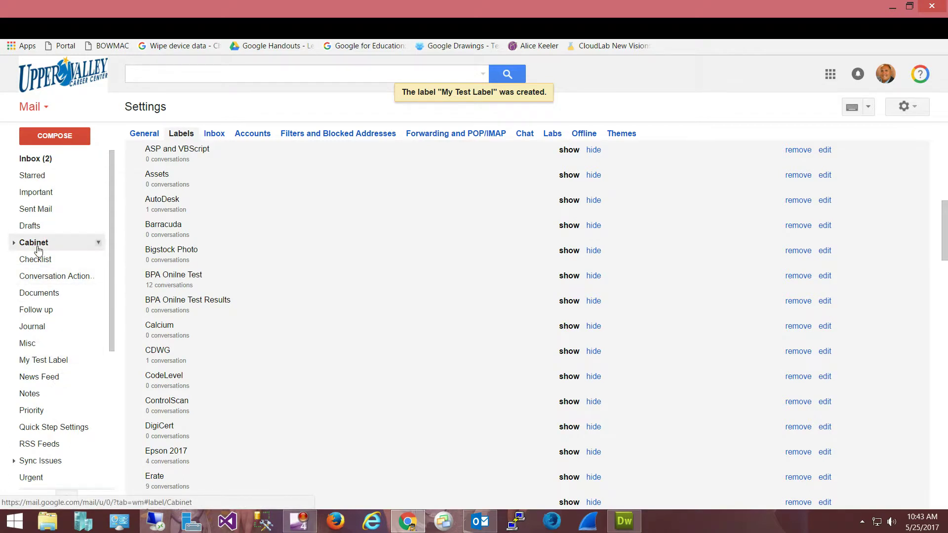
click(59, 362)
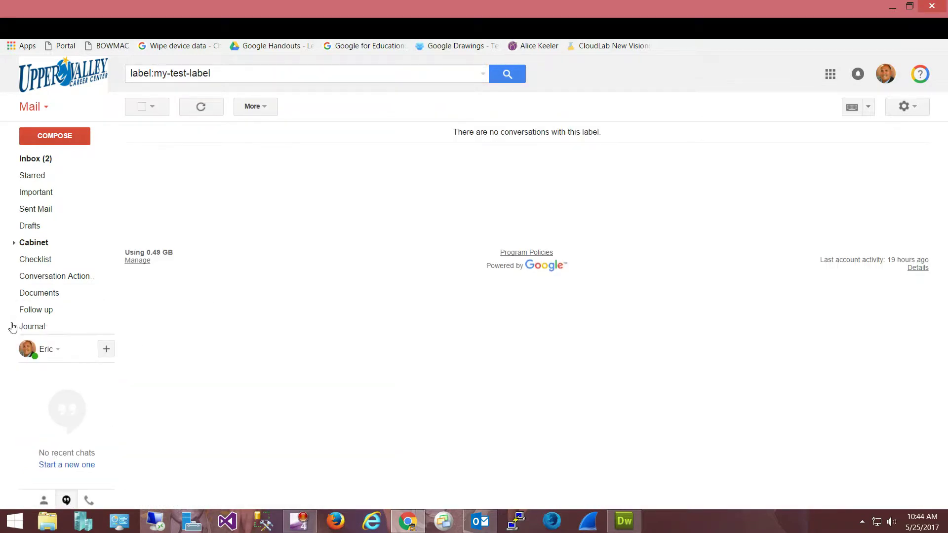
click(15, 245)
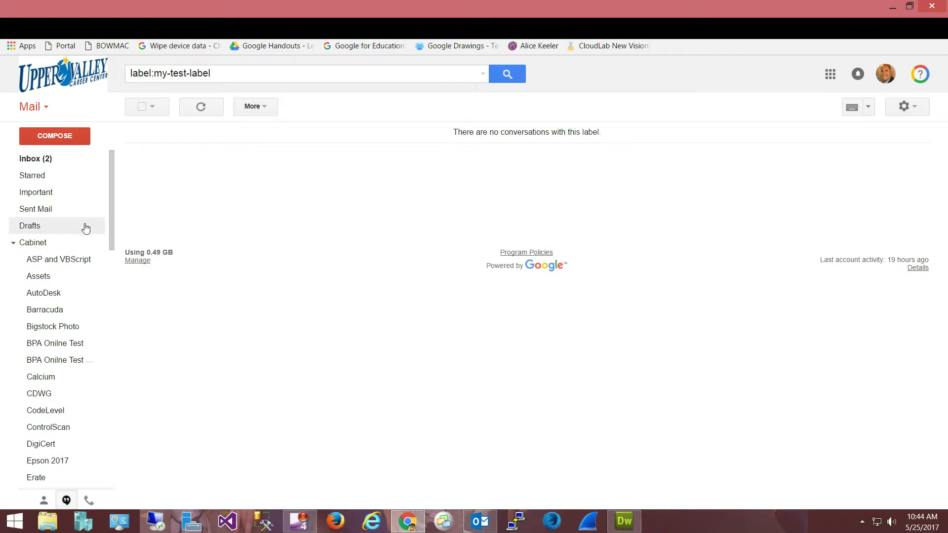